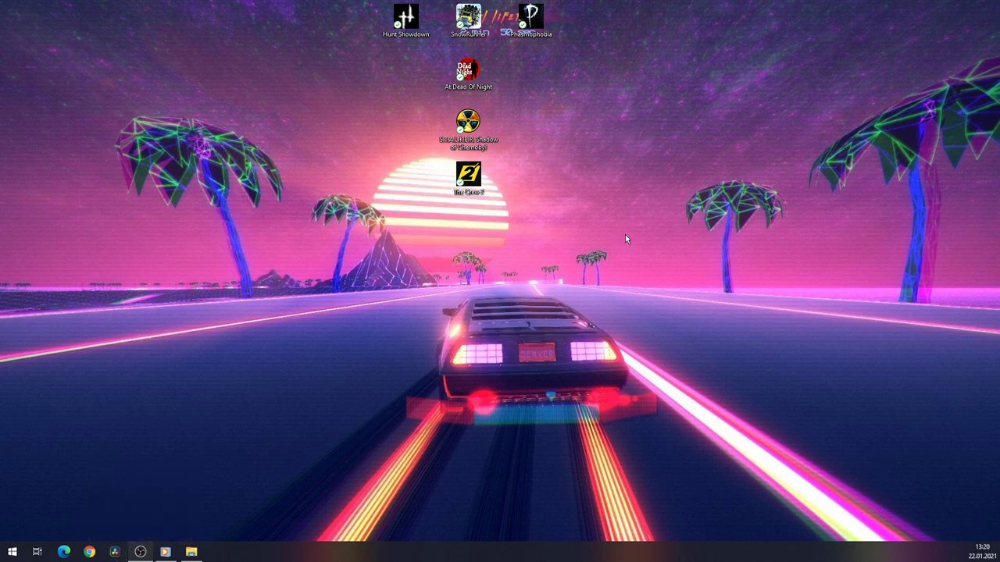
Search the web for 'davinci resolve import mp4' and skim the results
{"action": "left_click", "coordinate": [89, 552]}
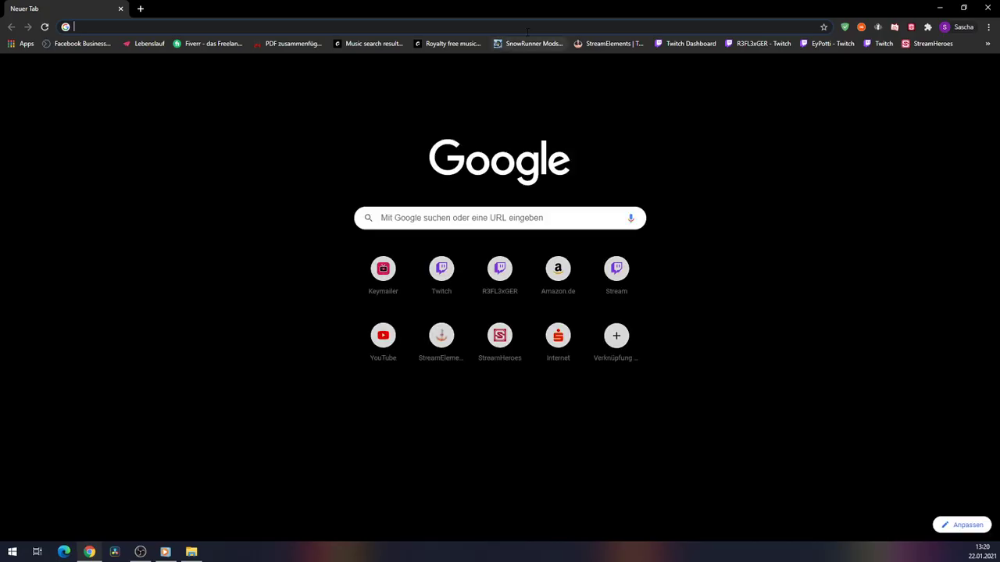
{"action": "left_click", "coordinate": [527, 32]}
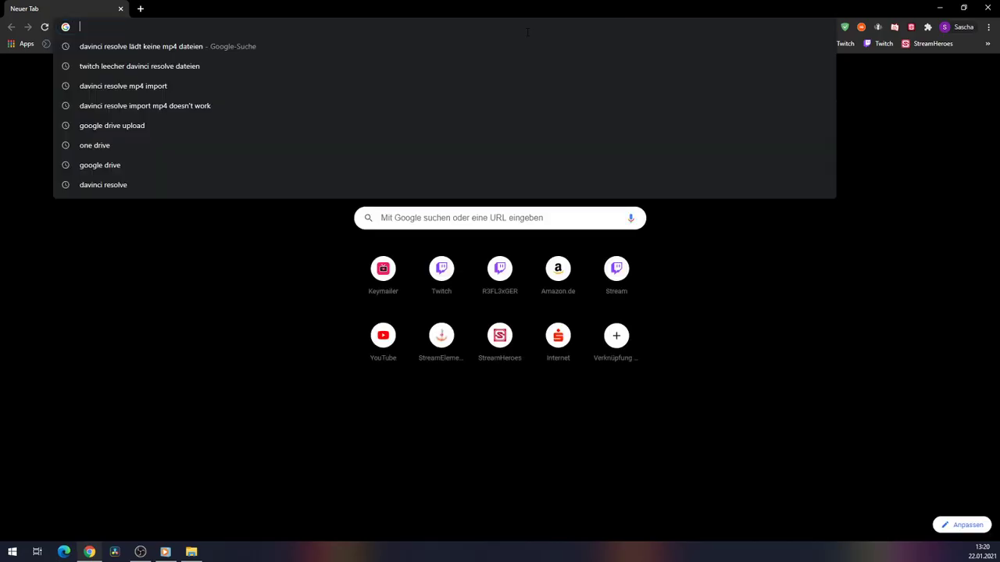
{"action": "type", "text": "davin"}
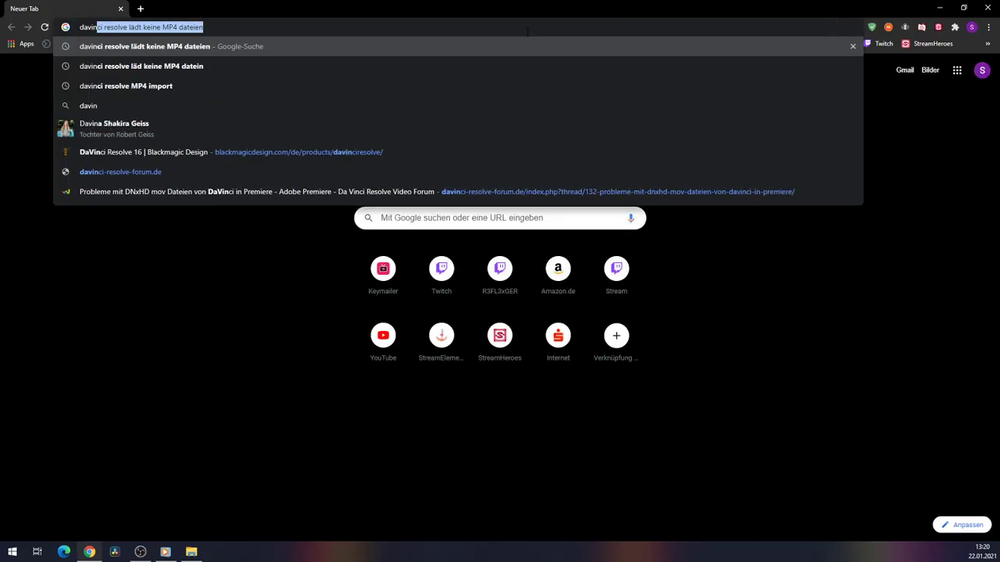
{"action": "type", "text": "ci re"}
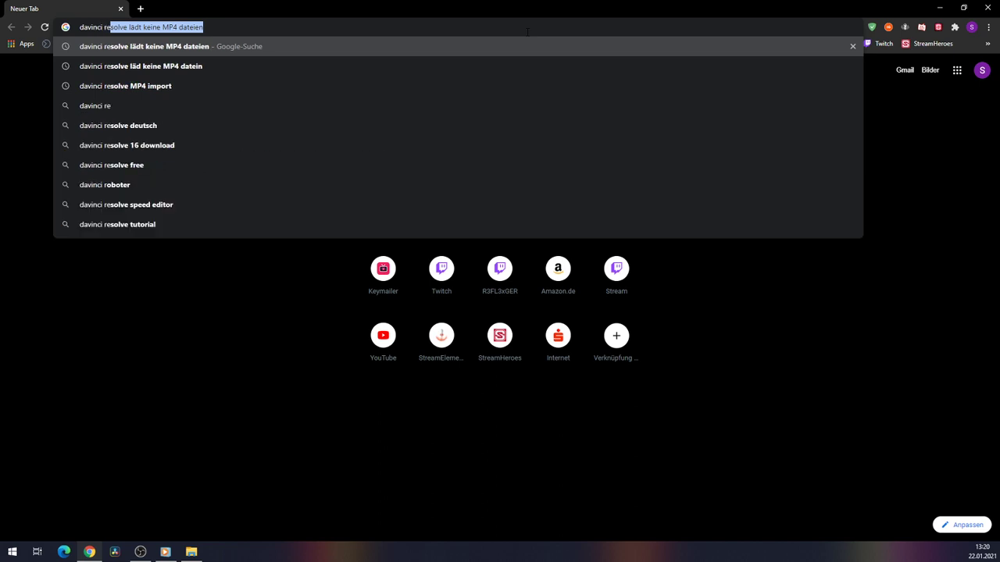
{"action": "type", "text": "solve i"}
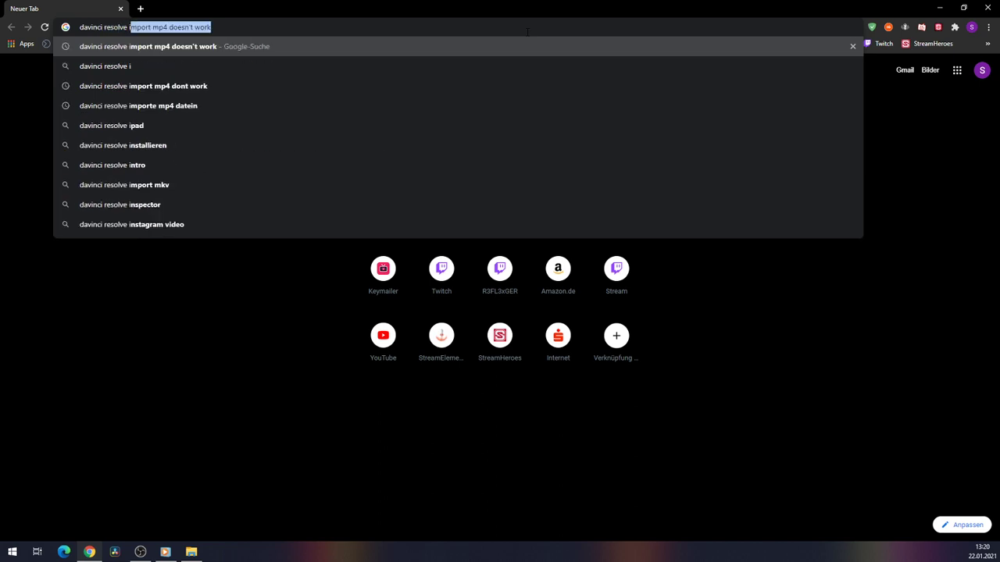
{"action": "type", "text": "mport mp4"}
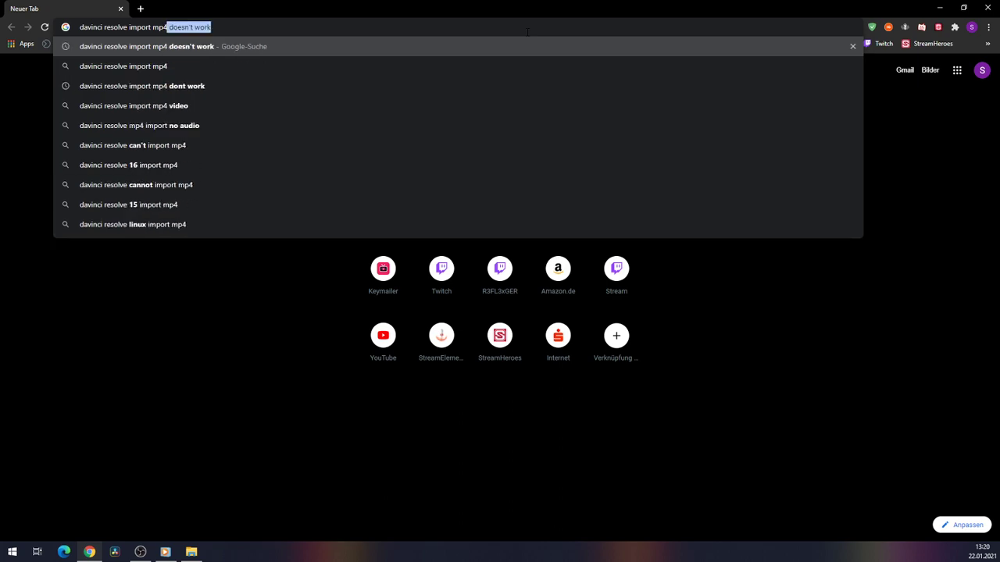
{"action": "key", "text": "Return"}
{"action": "scroll", "coordinate": [299, 241], "scroll_direction": "down", "scroll_amount": 1}
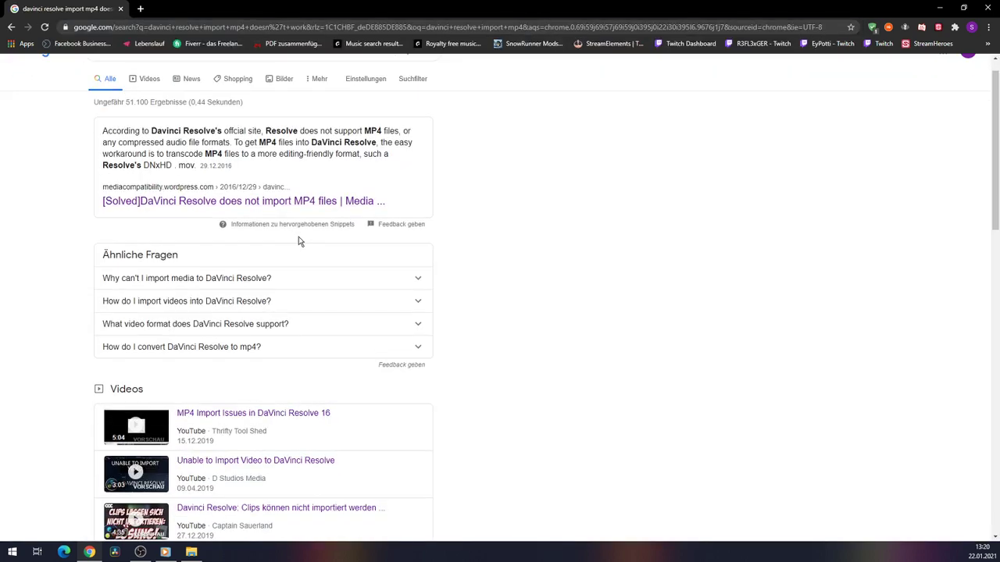
{"action": "scroll", "coordinate": [299, 241], "scroll_direction": "down", "scroll_amount": 2}
{"action": "scroll", "coordinate": [261, 297], "scroll_direction": "down", "scroll_amount": 1}
{"action": "scroll", "coordinate": [320, 336], "scroll_direction": "down", "scroll_amount": 3}
{"action": "scroll", "coordinate": [258, 372], "scroll_direction": "down", "scroll_amount": 3}
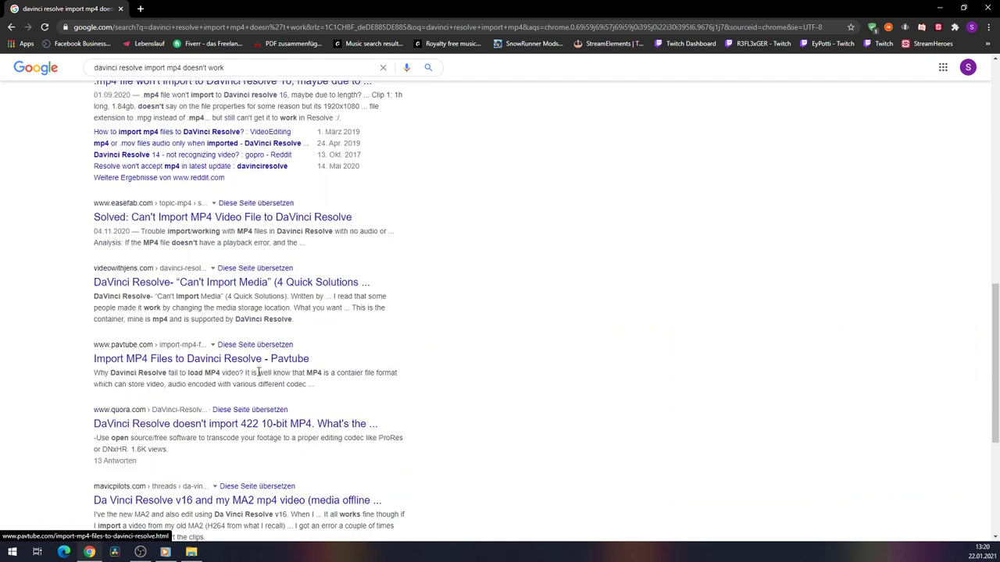
{"action": "scroll", "coordinate": [259, 373], "scroll_direction": "up", "scroll_amount": 3}
{"action": "scroll", "coordinate": [279, 435], "scroll_direction": "up", "scroll_amount": 2}
{"action": "scroll", "coordinate": [286, 349], "scroll_direction": "up", "scroll_amount": 2}
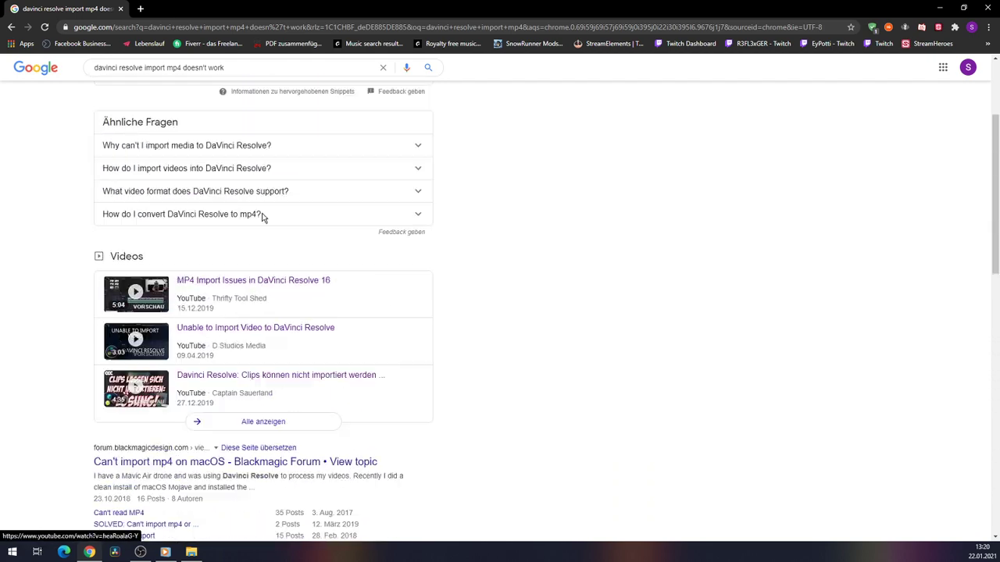
{"action": "scroll", "coordinate": [270, 187], "scroll_direction": "up", "scroll_amount": 2}
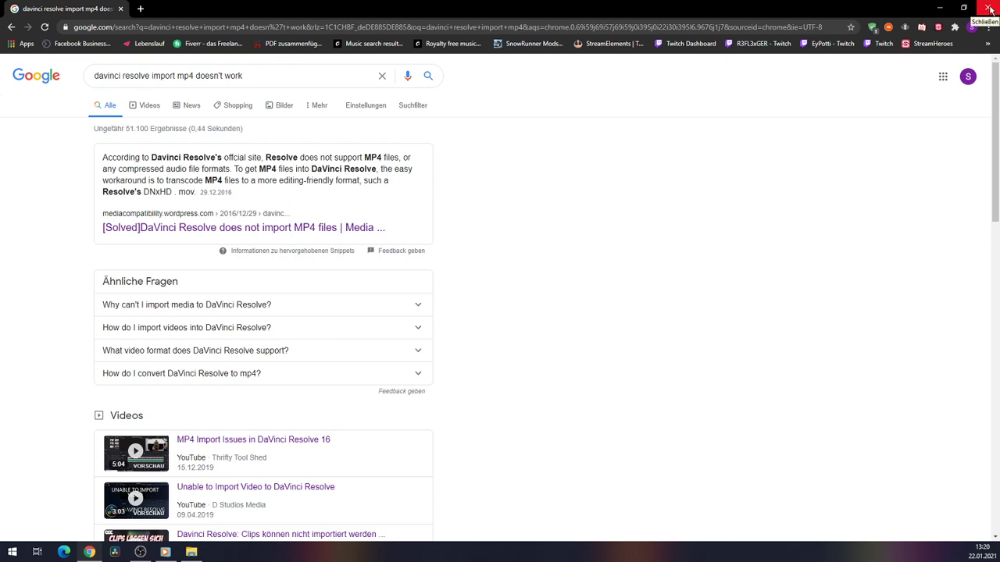
Visit a bookmarked Twitch channel and a suggested streamer's page, then close the browser
{"action": "left_click", "coordinate": [990, 10]}
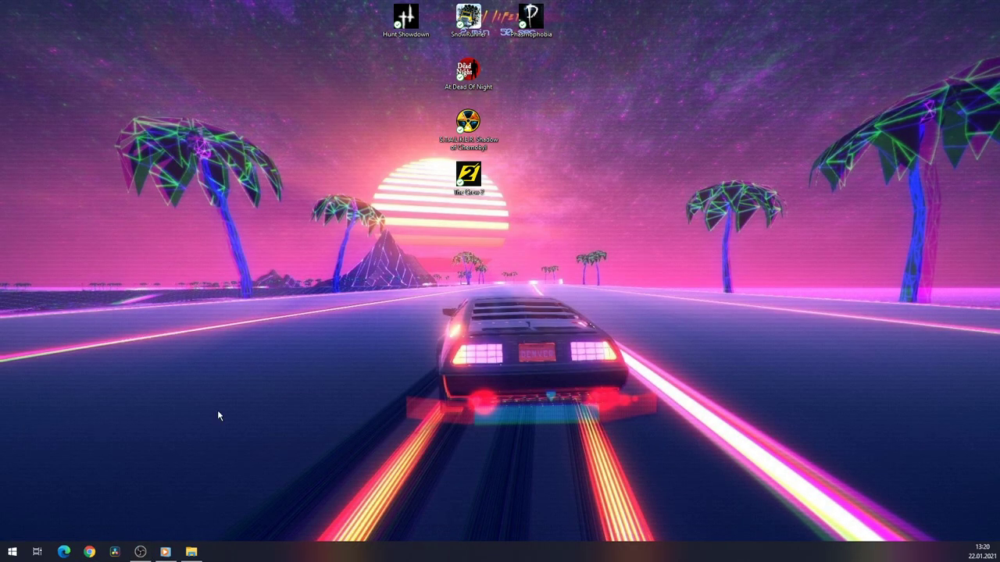
{"action": "left_click", "coordinate": [88, 552]}
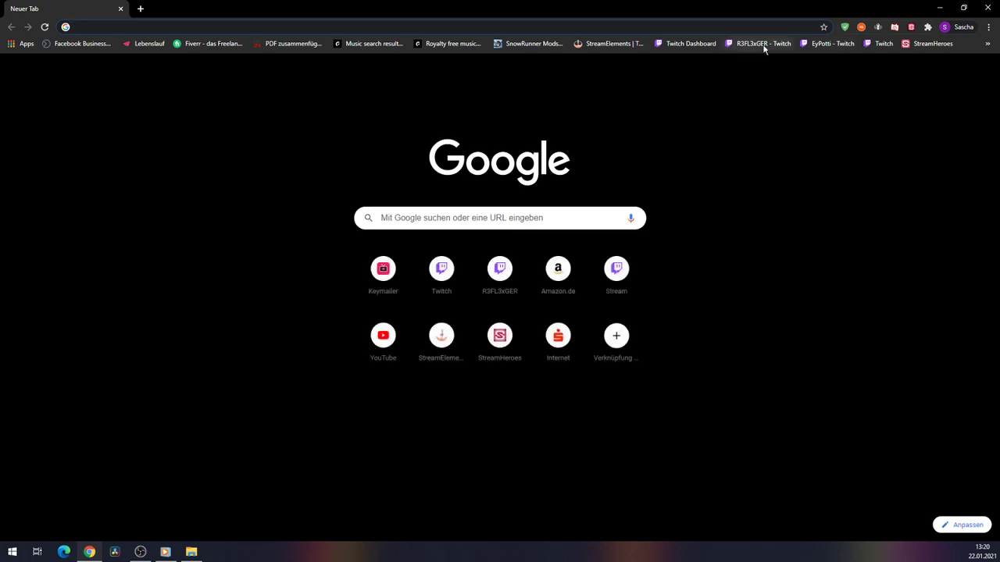
{"action": "left_click", "coordinate": [833, 45]}
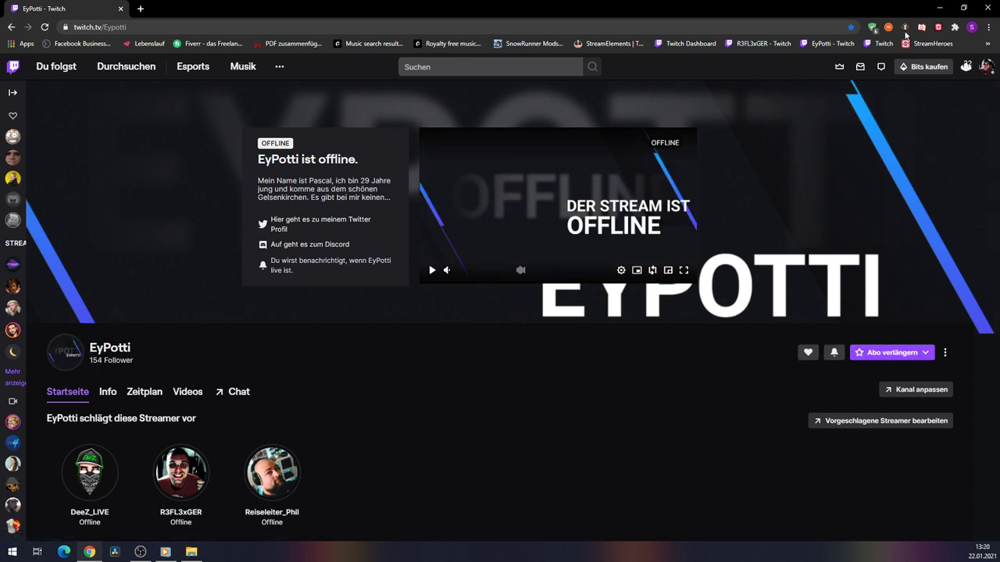
{"action": "left_click", "coordinate": [186, 485]}
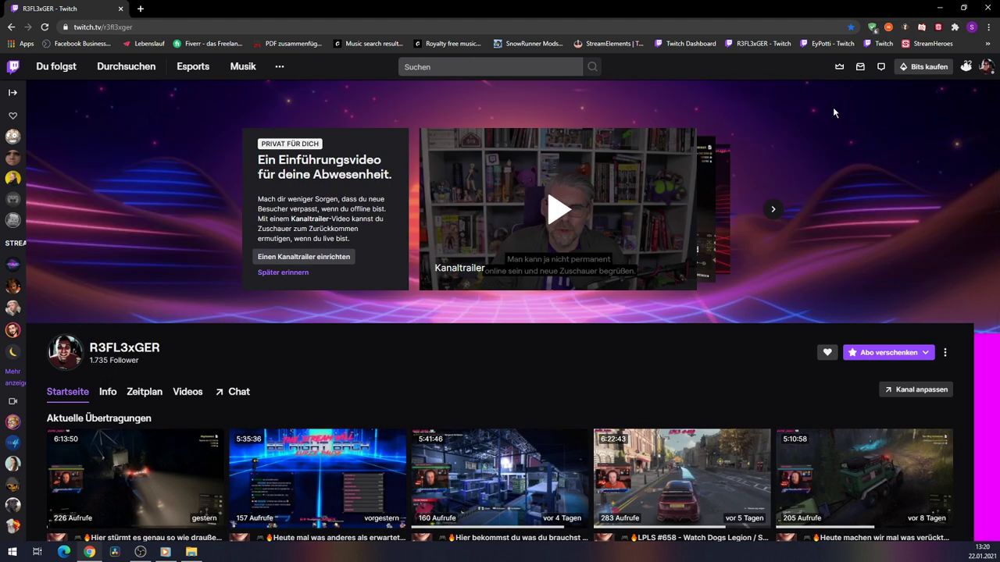
{"action": "left_click", "coordinate": [989, 13]}
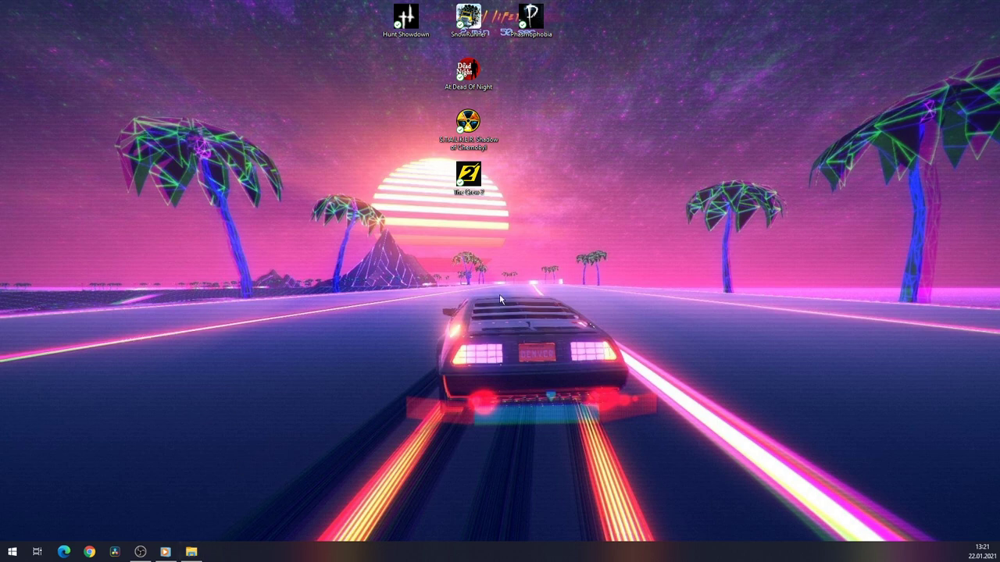
Open the Spontan Streams folder under Let's Plays on the Seagate Backup Plus Drive (H:)
{"action": "left_click", "coordinate": [191, 553]}
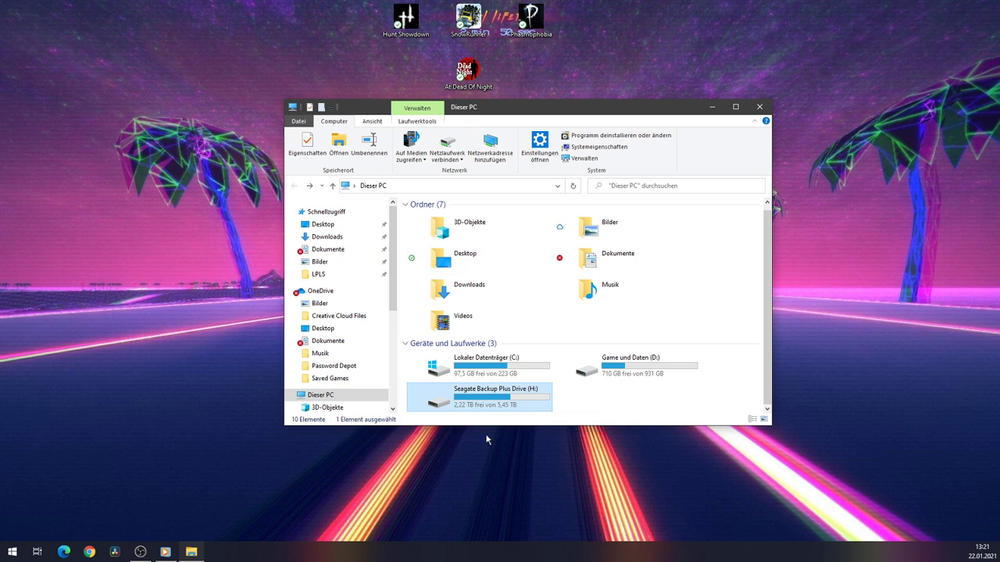
{"action": "left_click", "coordinate": [648, 412]}
{"action": "left_click_drag", "start_coordinate": [614, 107], "coordinate": [781, 105]}
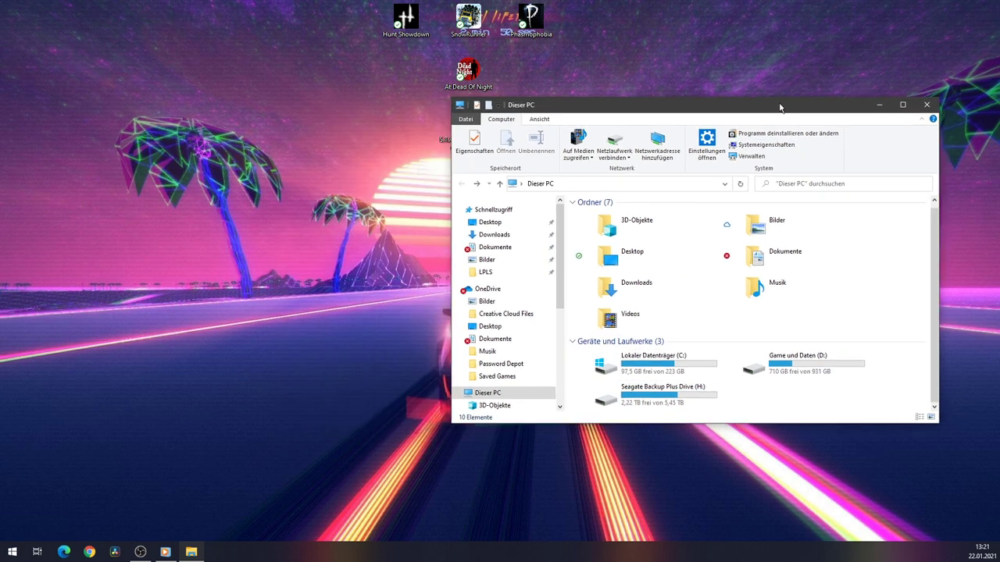
{"action": "double_click", "coordinate": [677, 396]}
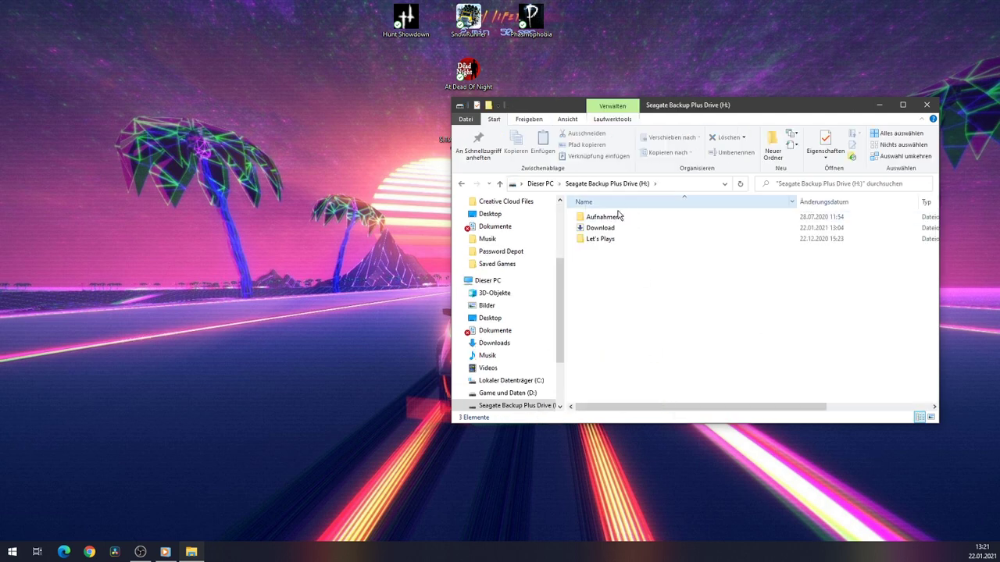
{"action": "double_click", "coordinate": [608, 242]}
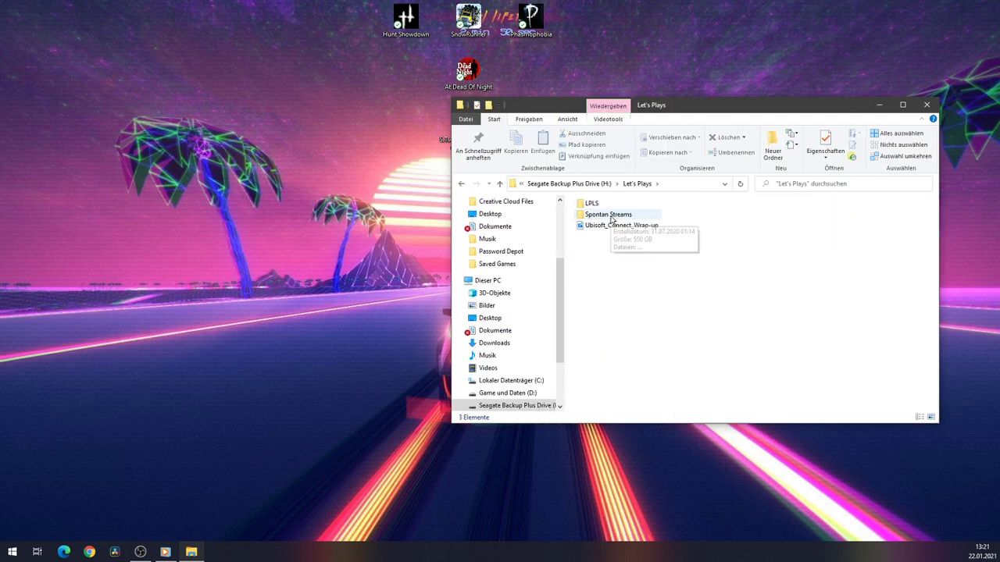
{"action": "double_click", "coordinate": [607, 217]}
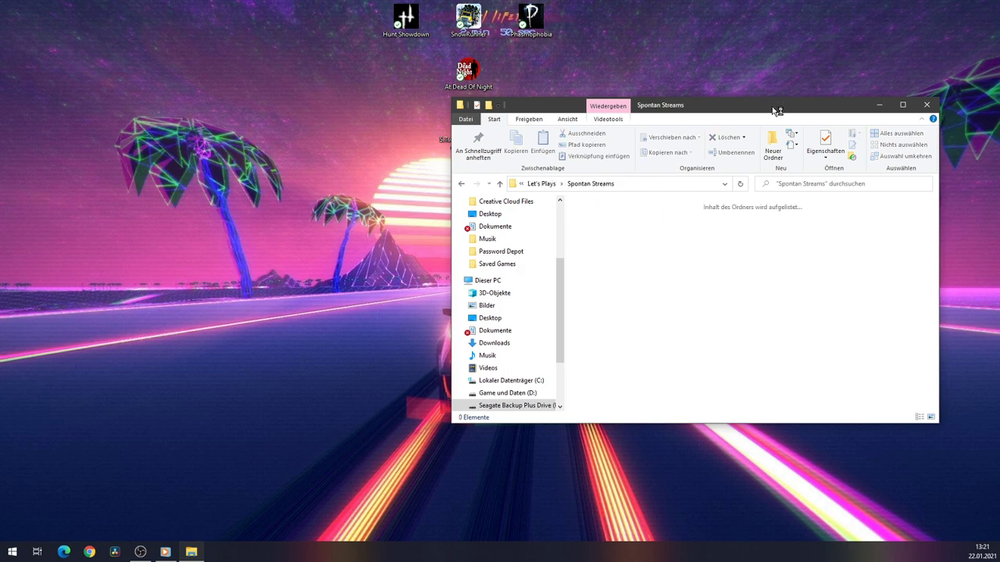
Reposition and enlarge the Explorer window, then launch DaVinci Resolve 17
{"action": "left_click_drag", "start_coordinate": [774, 107], "coordinate": [809, 46]}
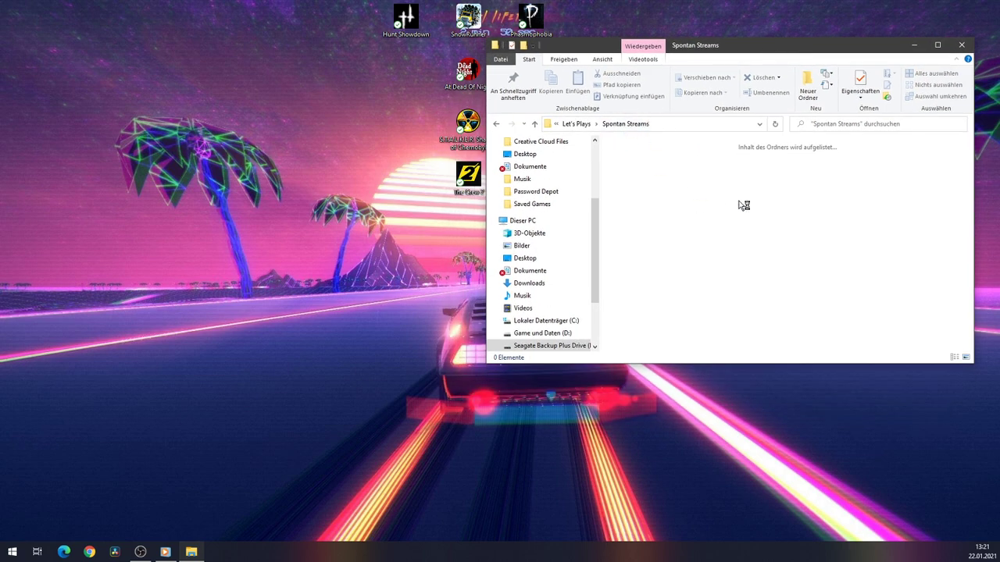
{"action": "left_click_drag", "start_coordinate": [974, 368], "coordinate": [977, 396]}
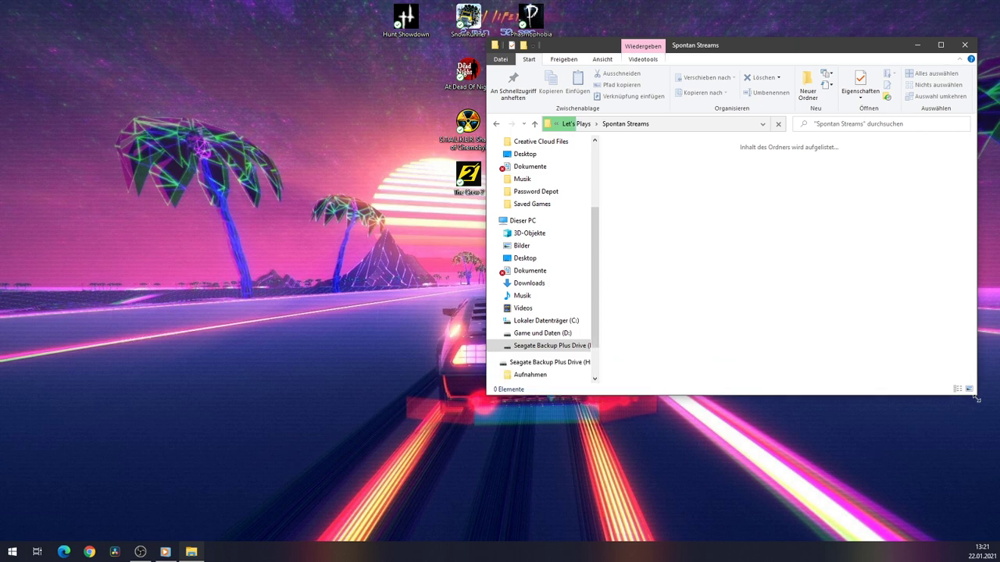
{"action": "left_click", "coordinate": [114, 553]}
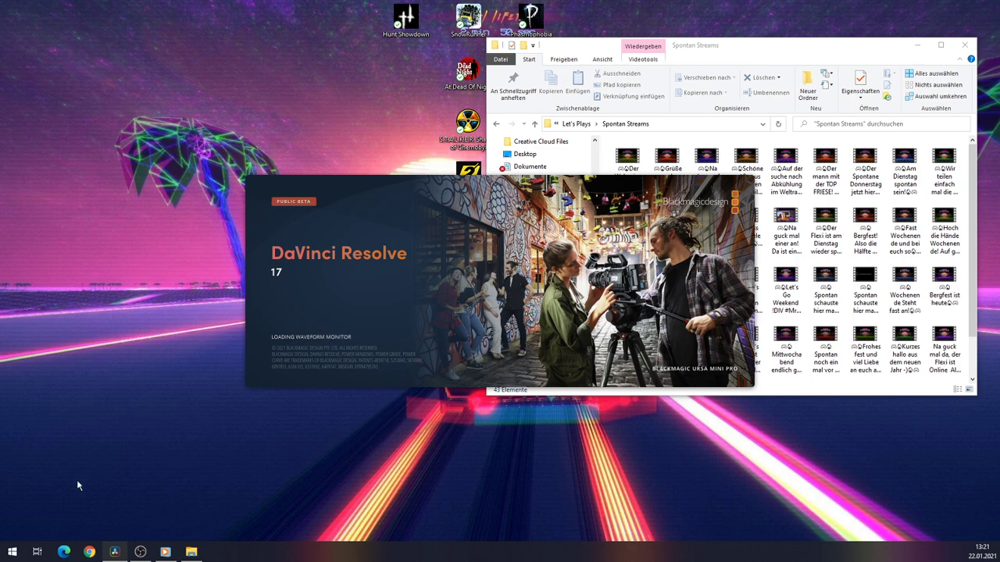
Create a new project with the default name 'Untitled Project 1' from the Project Manager
{"action": "left_click", "coordinate": [11, 552]}
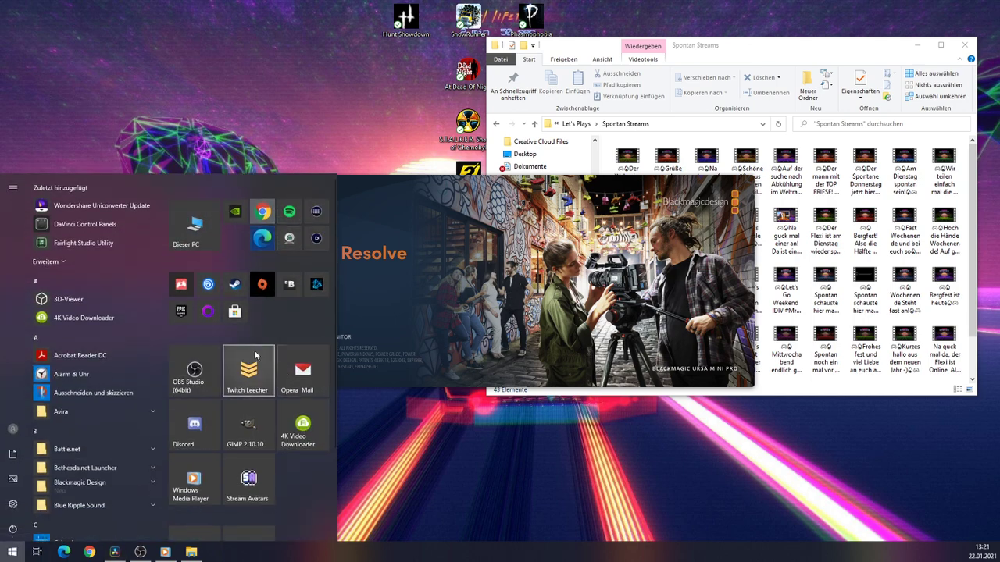
{"action": "left_click", "coordinate": [738, 45]}
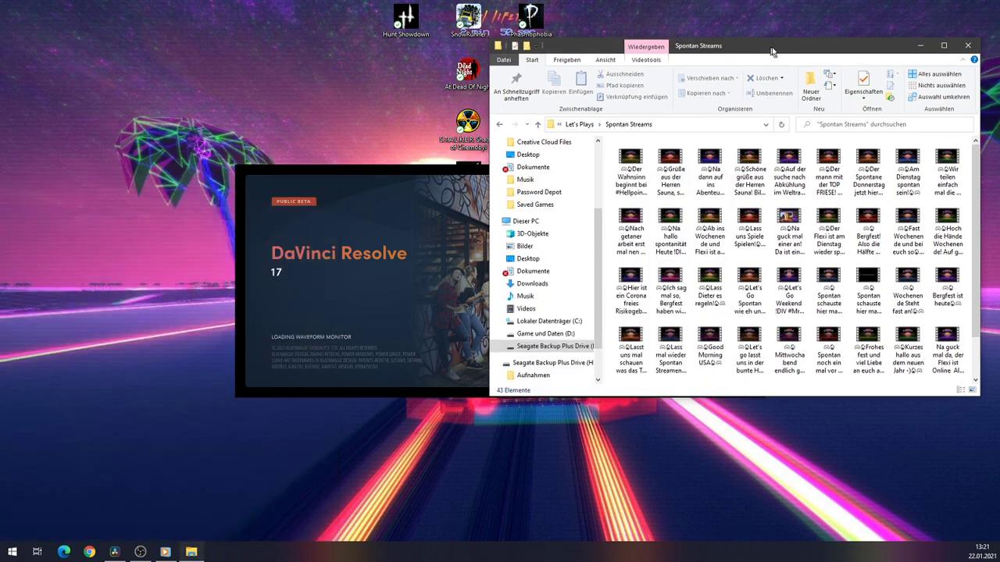
{"action": "left_click_drag", "start_coordinate": [771, 52], "coordinate": [999, 63]}
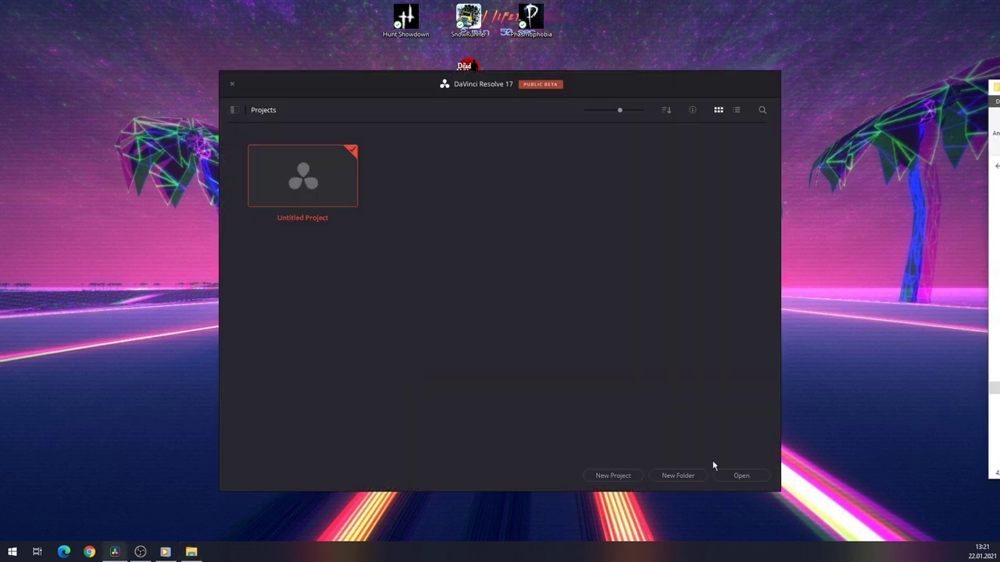
{"action": "left_click", "coordinate": [613, 475]}
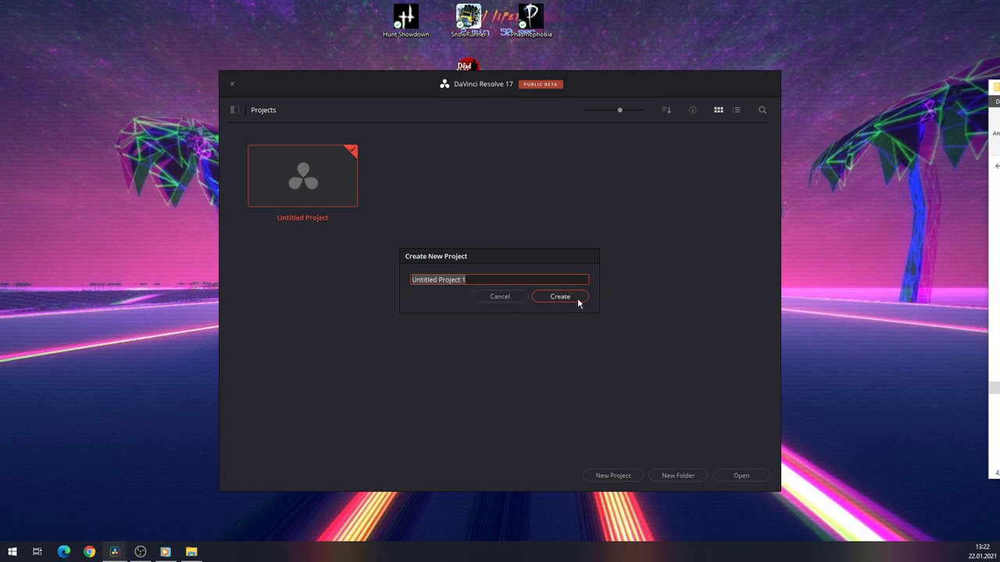
{"action": "left_click", "coordinate": [570, 302]}
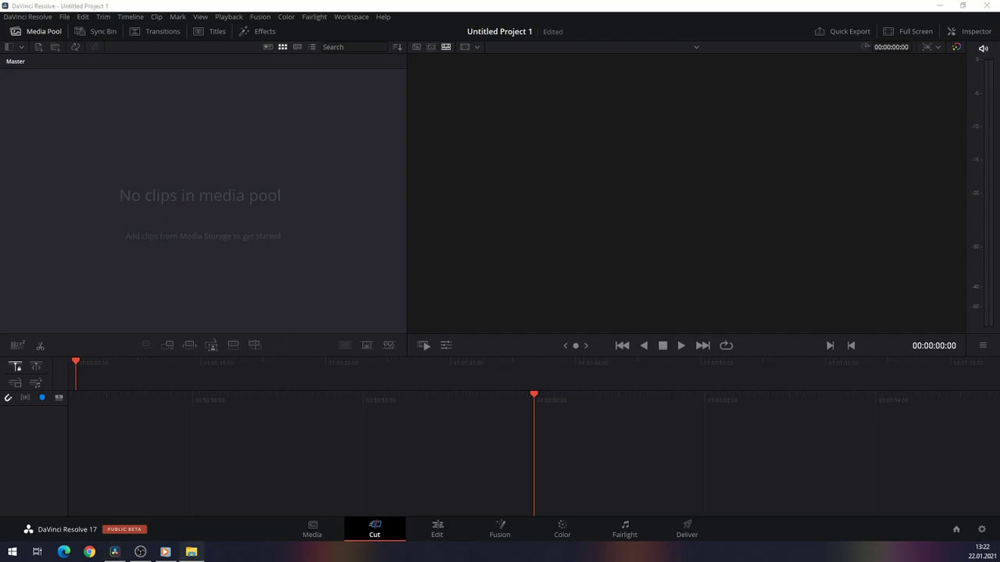
Try several times to drag the Let's Go Spontan video from Explorer into the media pool, without success
{"action": "key", "text": "alt+Tab"}
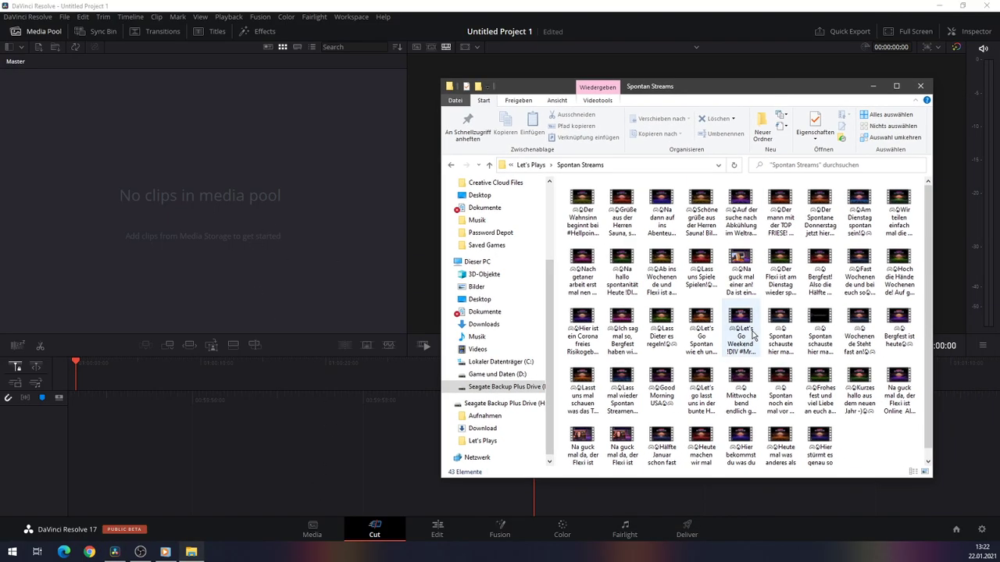
{"action": "left_click_drag", "start_coordinate": [704, 335], "coordinate": [293, 263]}
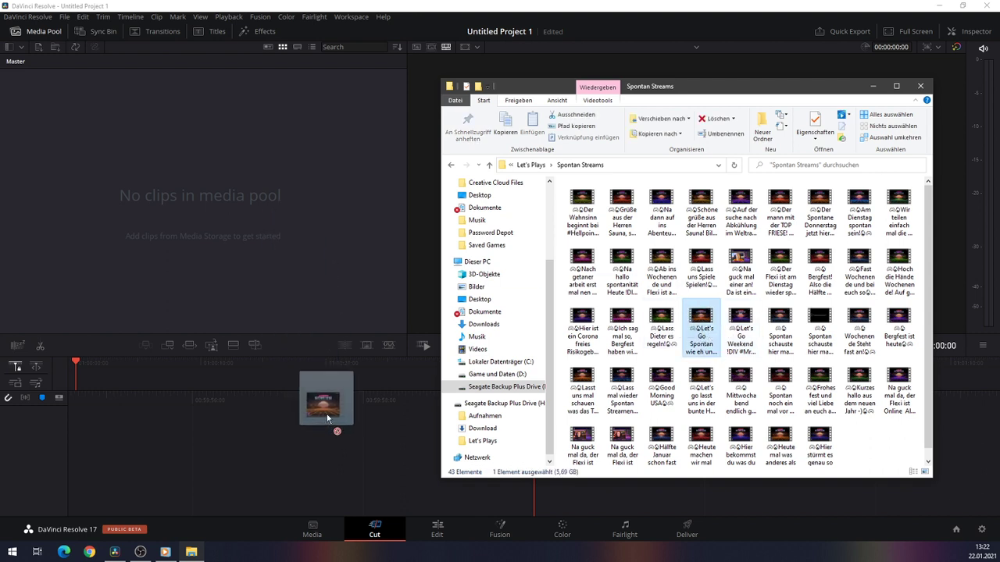
{"action": "left_click_drag", "start_coordinate": [294, 263], "coordinate": [246, 202]}
{"action": "left_click_drag", "start_coordinate": [715, 348], "coordinate": [309, 254]}
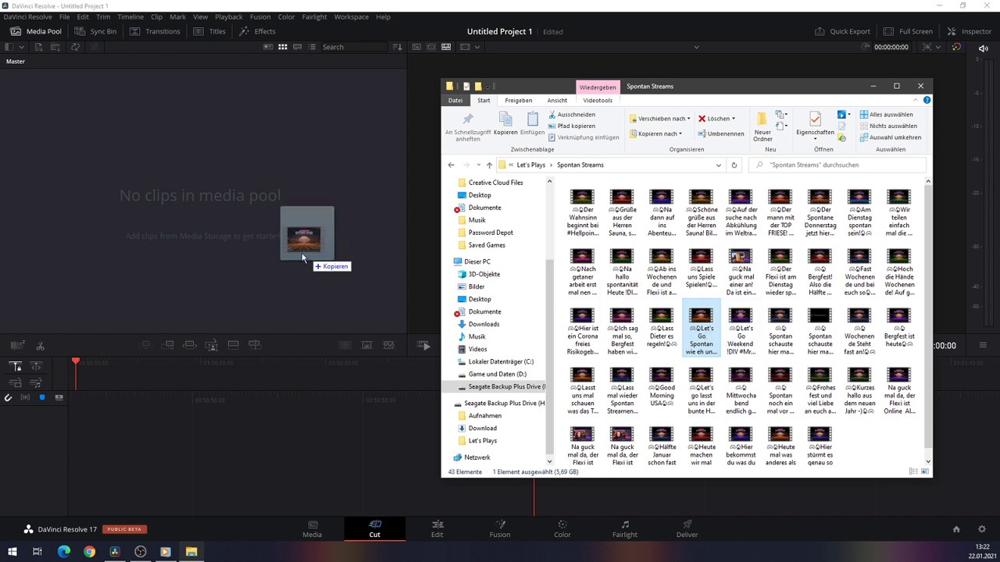
{"action": "left_click_drag", "start_coordinate": [691, 326], "coordinate": [264, 458]}
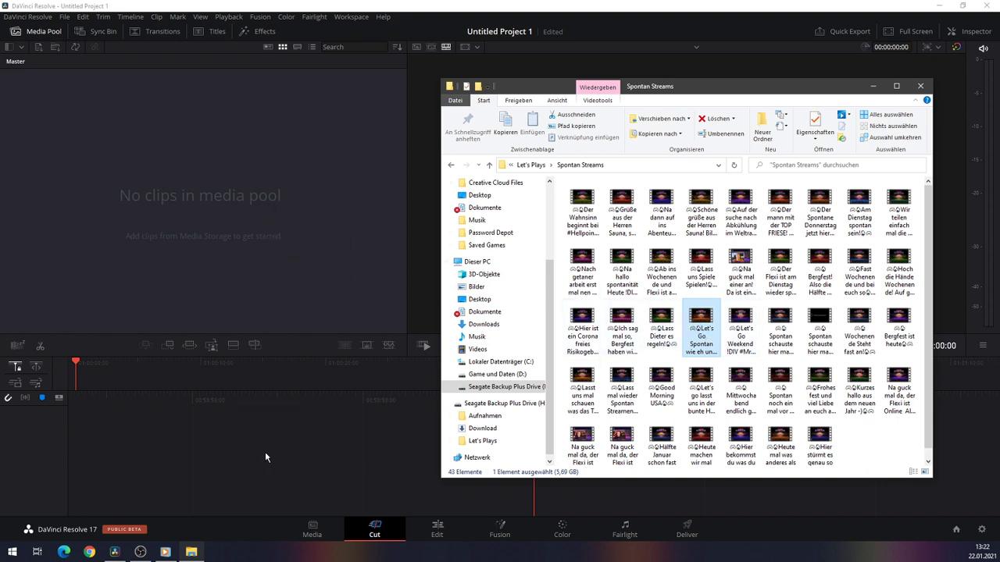
{"action": "left_click_drag", "start_coordinate": [710, 333], "coordinate": [299, 243]}
{"action": "left_click_drag", "start_coordinate": [706, 341], "coordinate": [320, 255]}
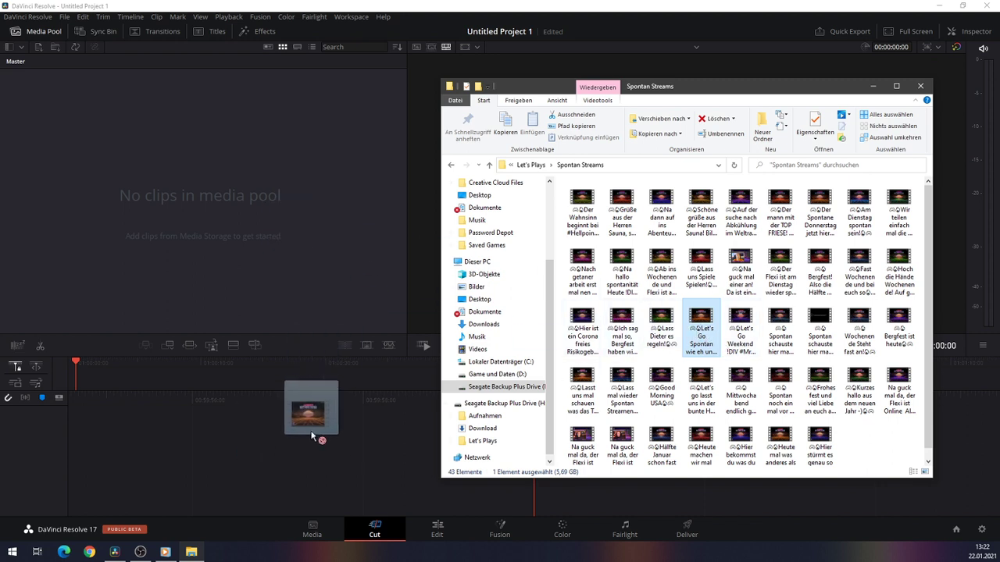
{"action": "left_click_drag", "start_coordinate": [775, 90], "coordinate": [747, 74]}
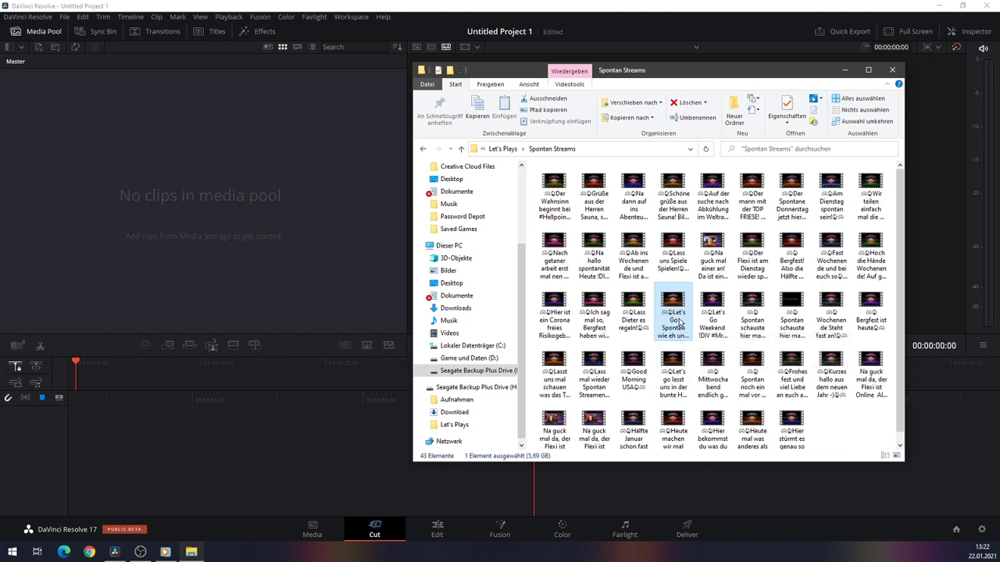
Rename the video to 'Let's Go Spontan wie eh und jeh' by deleting its leading emoji
{"action": "left_click", "coordinate": [679, 322]}
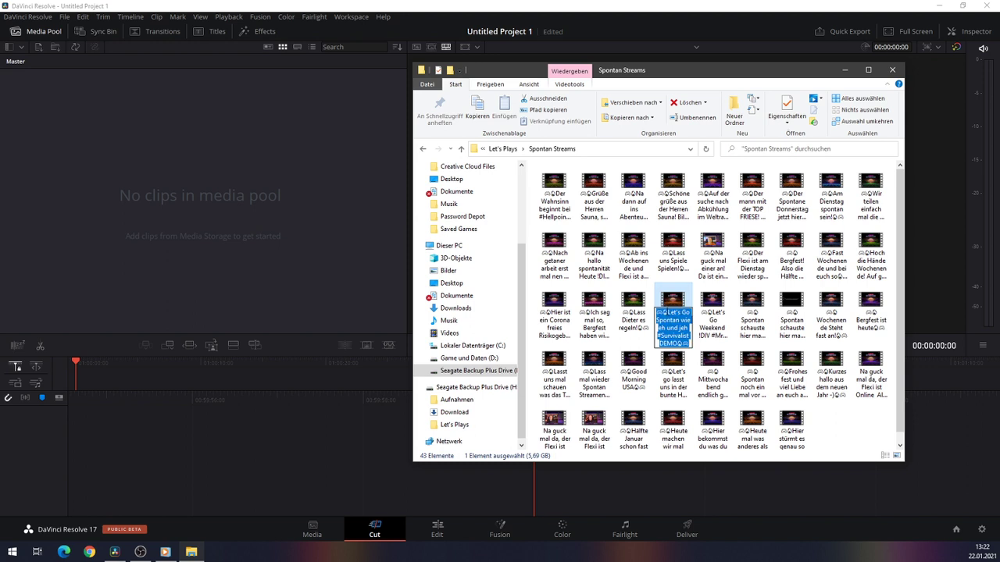
{"action": "left_click", "coordinate": [668, 313]}
{"action": "left_click_drag", "start_coordinate": [666, 313], "coordinate": [658, 312]}
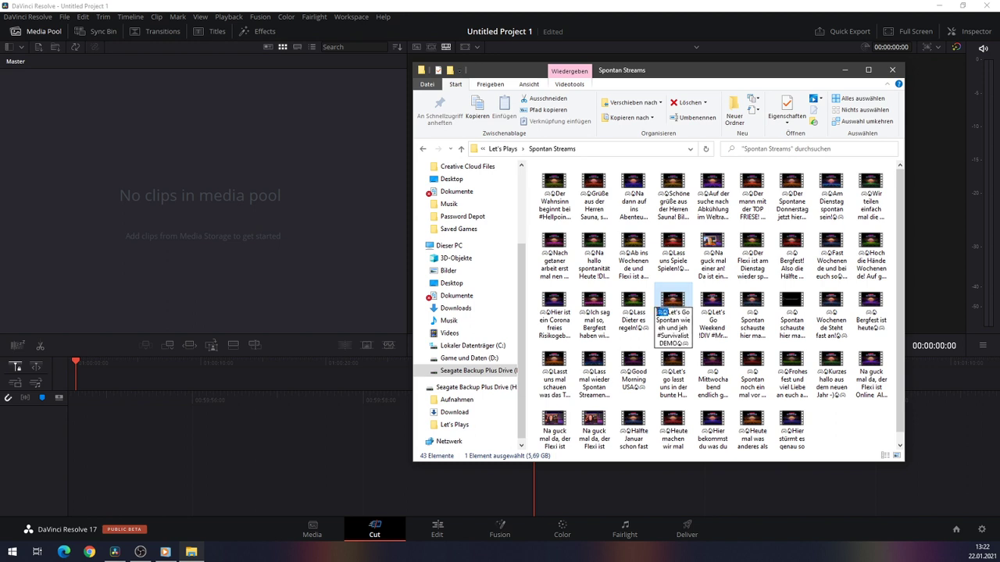
{"action": "key", "text": "BackSpace"}
{"action": "key", "text": "BackSpace"}
{"action": "key", "text": "BackSpace"}
{"action": "key", "text": "Return"}
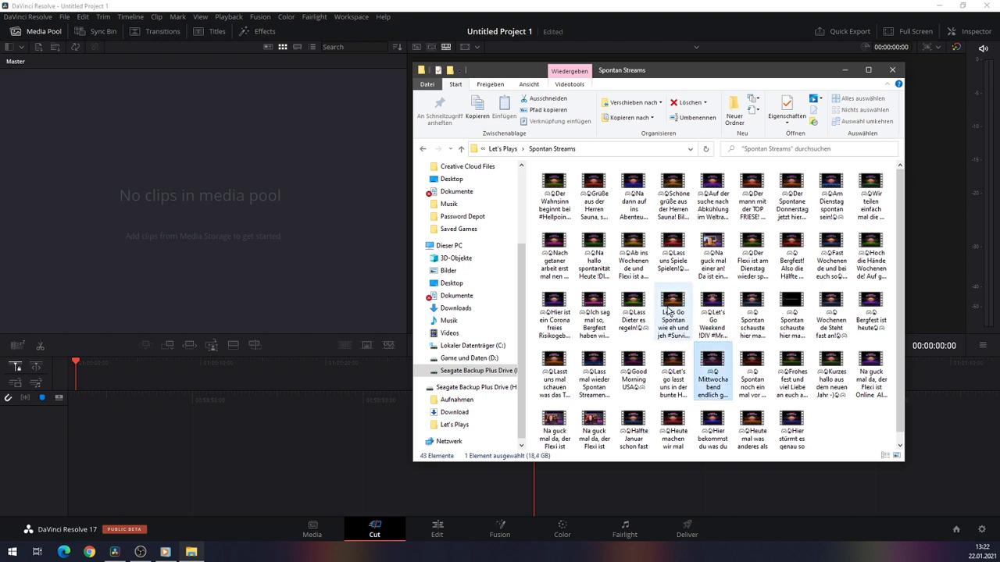
Drop the renamed video onto the Cut page timeline, keeping the project frame rate unchanged
{"action": "mouse_move", "coordinate": [671, 306]}
{"action": "left_mouse_down"}
{"action": "mouse_move", "coordinate": [478, 299]}
{"action": "mouse_move", "coordinate": [296, 389]}
{"action": "left_mouse_up"}
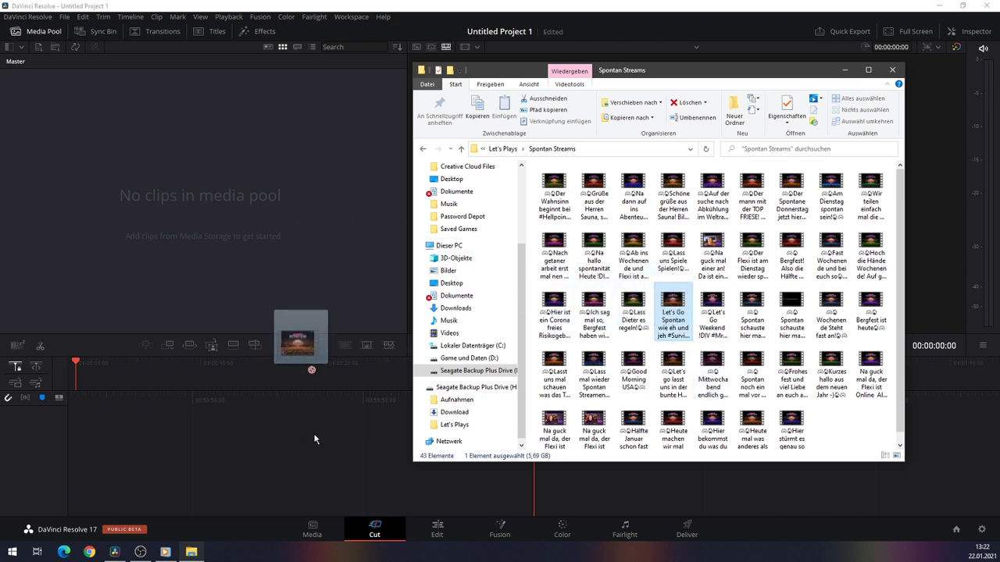
{"action": "left_click_drag", "start_coordinate": [318, 433], "coordinate": [327, 424]}
{"action": "left_click", "coordinate": [520, 322]}
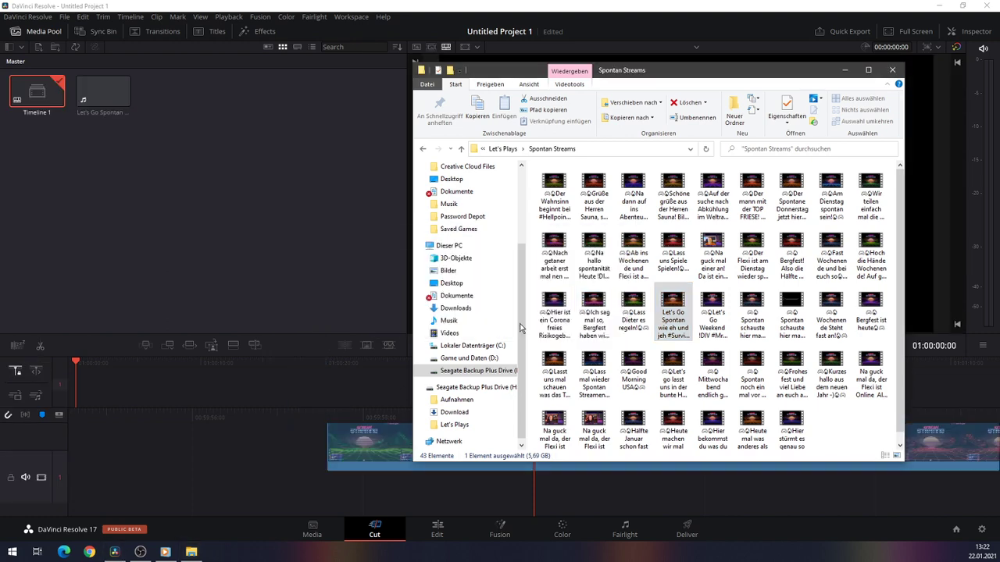
{"action": "left_click", "coordinate": [339, 424]}
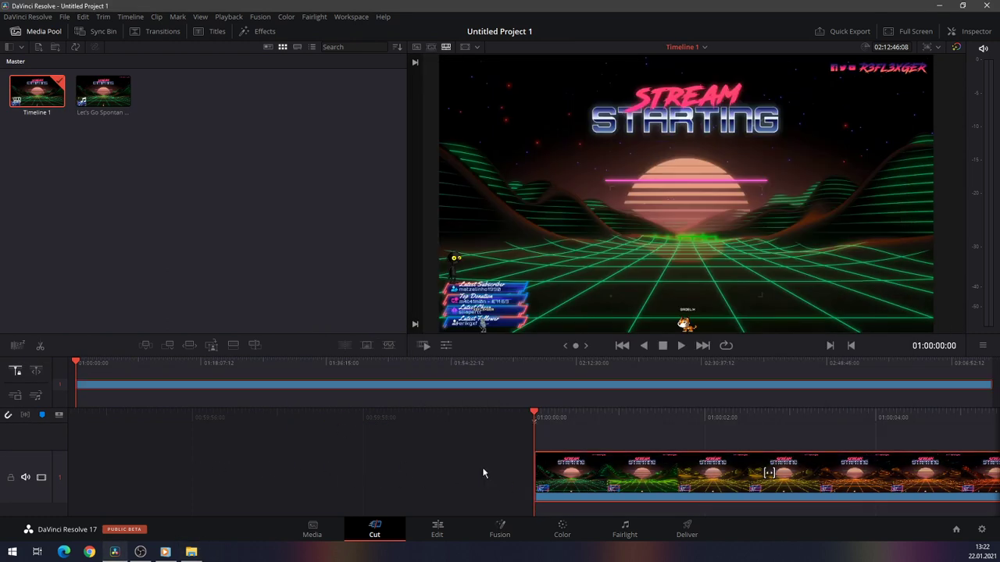
{"action": "left_click", "coordinate": [537, 474]}
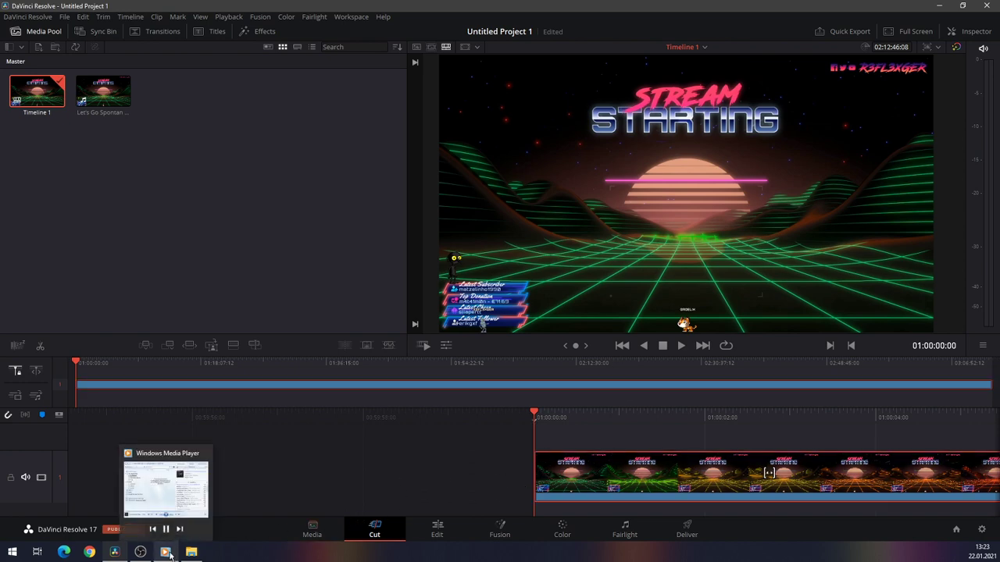
Close the recordings folder window and minimize Resolve to show the desktop
{"action": "left_click", "coordinate": [191, 552]}
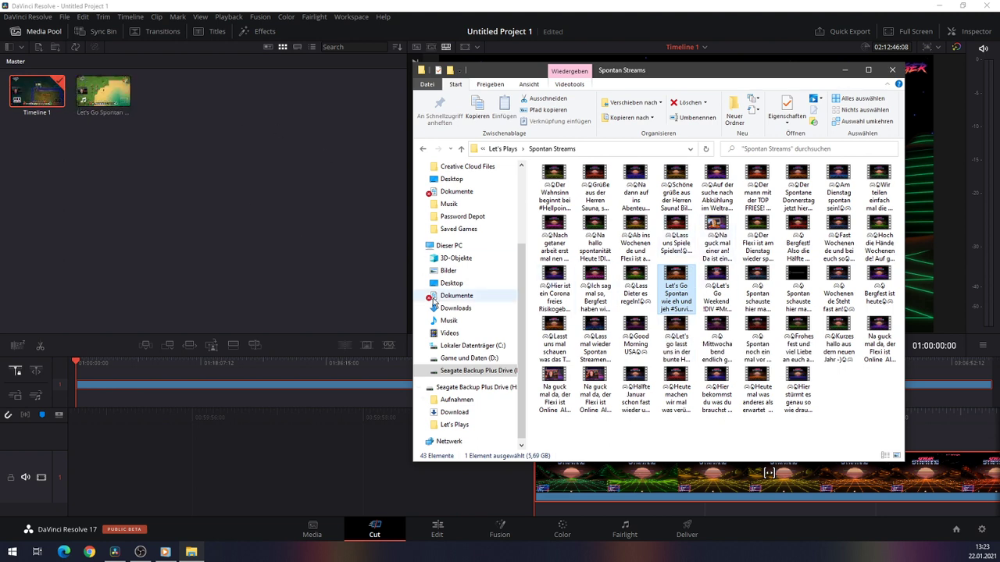
{"action": "left_click", "coordinate": [891, 69]}
{"action": "left_click", "coordinate": [939, 5]}
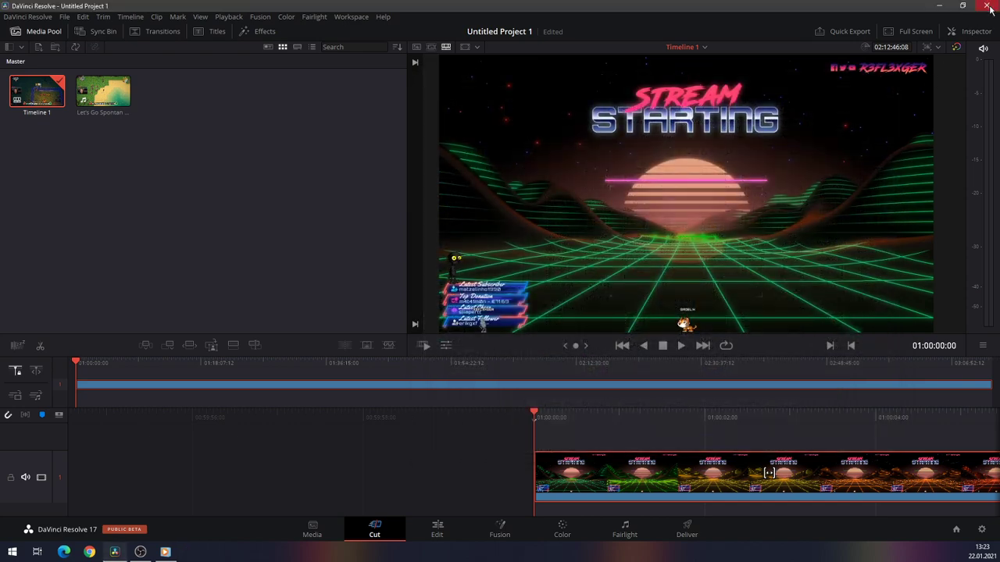